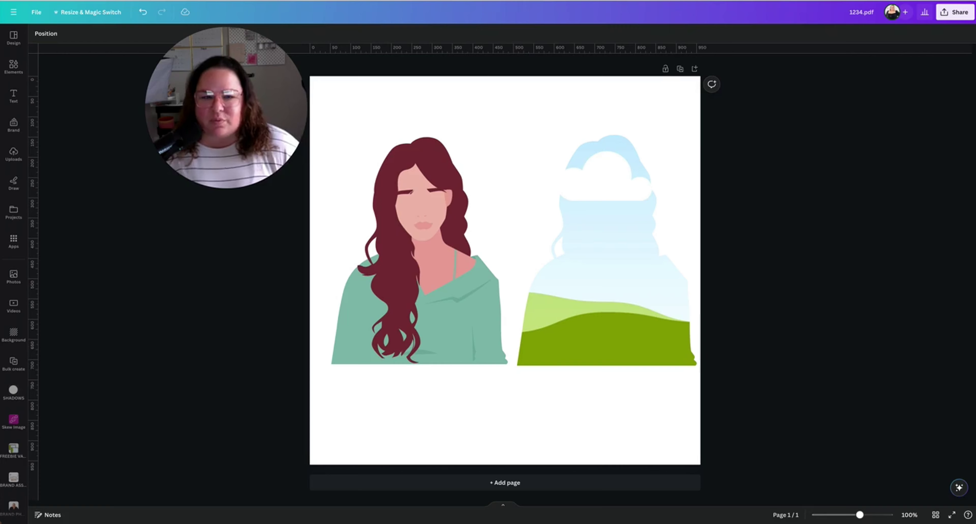
Step: Nudge the woman illustration and silhouette frame left, then drop the water video into the frame
left_click(412, 262)
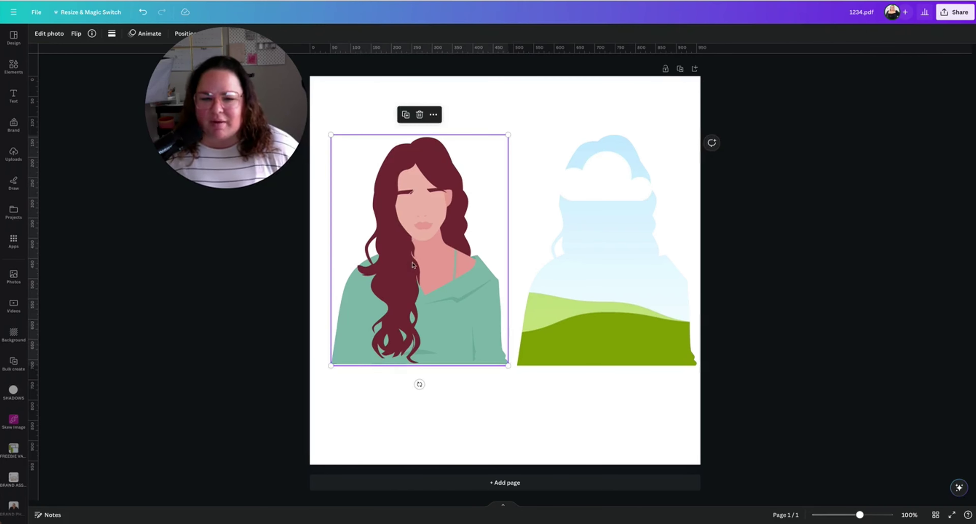
left_click_drag(413, 263, 410, 264)
left_click(603, 288)
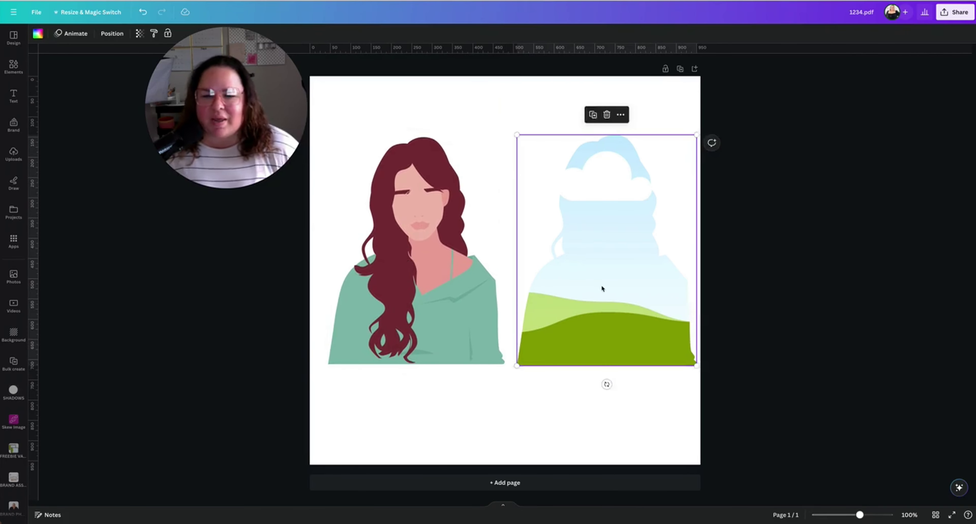
left_click_drag(603, 288, 593, 281)
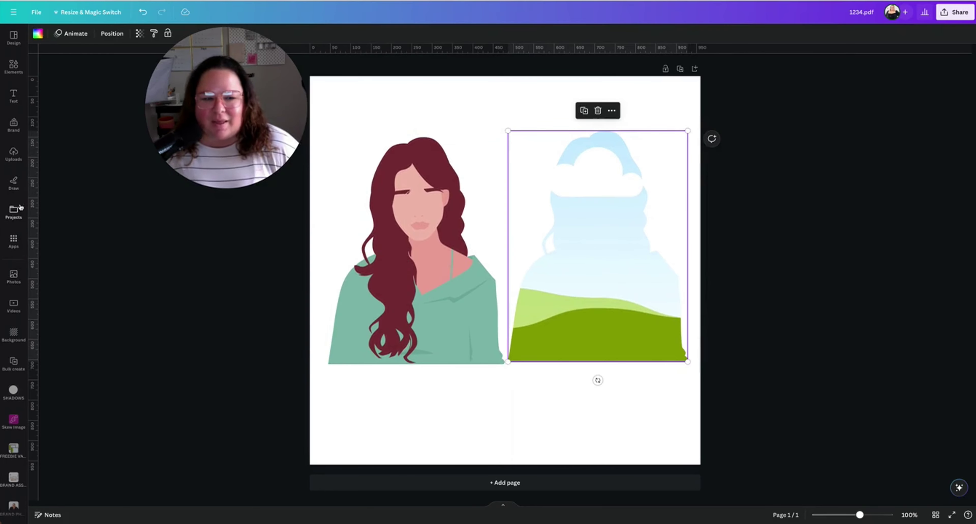
left_click(13, 306)
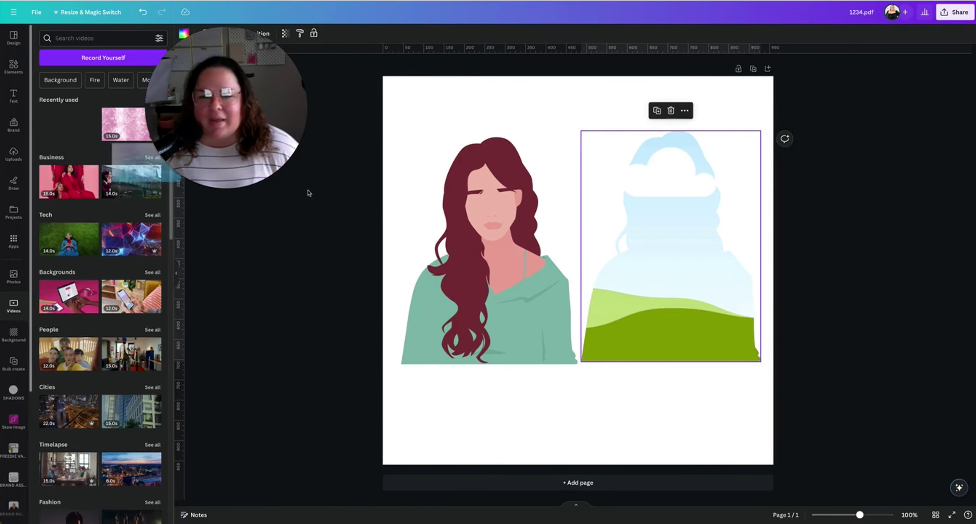
left_click_drag(309, 193, 643, 186)
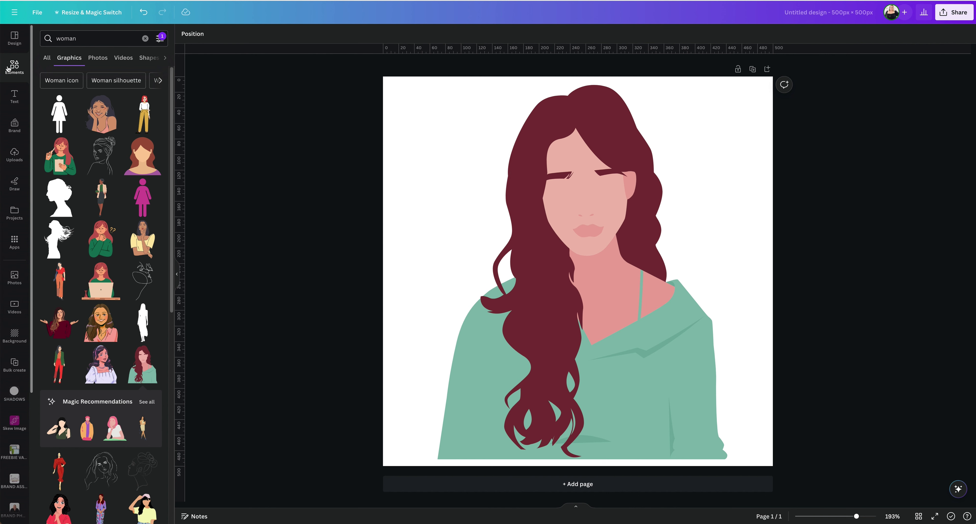
Step: Apply the Free filter to the graphics search and nudge the woman illustration slightly left
left_click(163, 38)
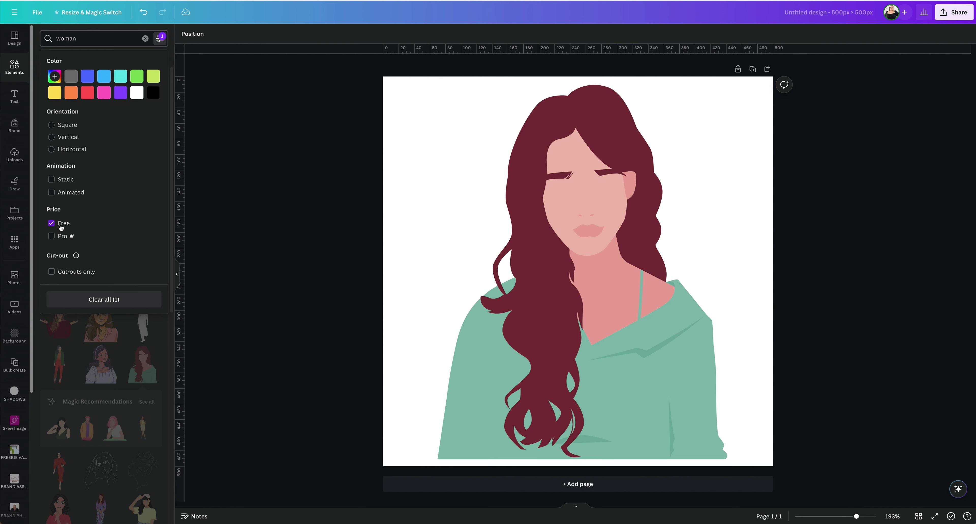
left_click(313, 201)
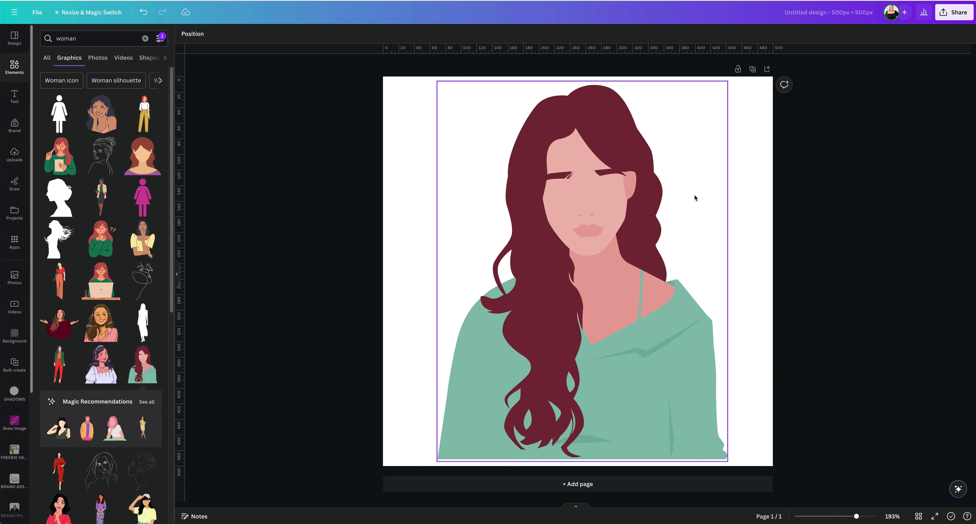
left_click(582, 222)
left_click_drag(582, 222, 578, 222)
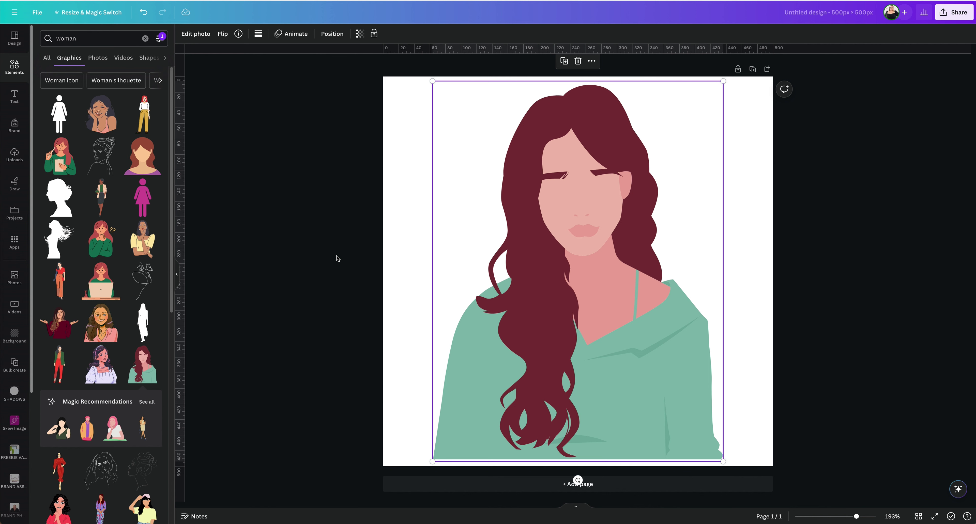
Step: Export the woman design from Share > Download as an SVG with a transparent background
left_click(950, 18)
left_click(847, 219)
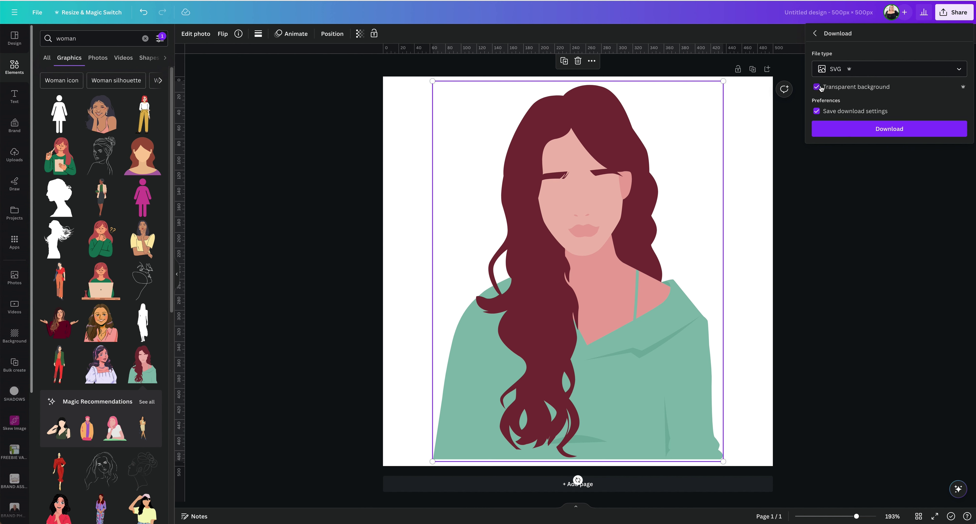
left_click(891, 133)
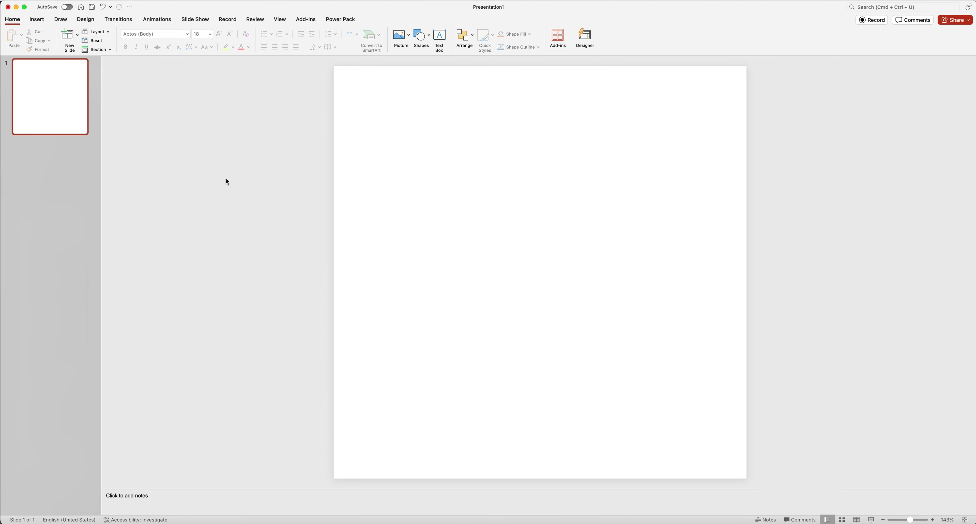
Step: Drag Untitled design (3).svg from the Downloads folder onto the blank PowerPoint slide
mouse_move(351, 515)
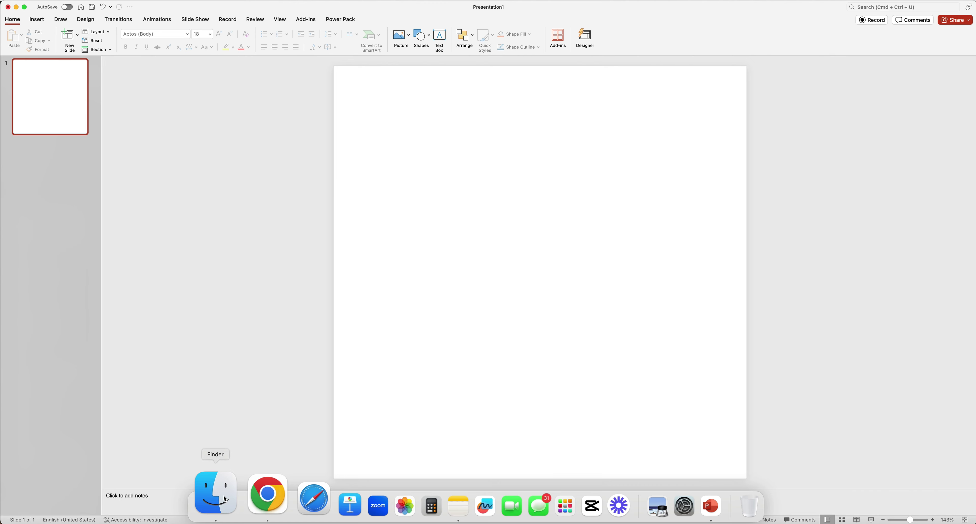
left_click(224, 499)
left_click_drag(817, 186, 522, 269)
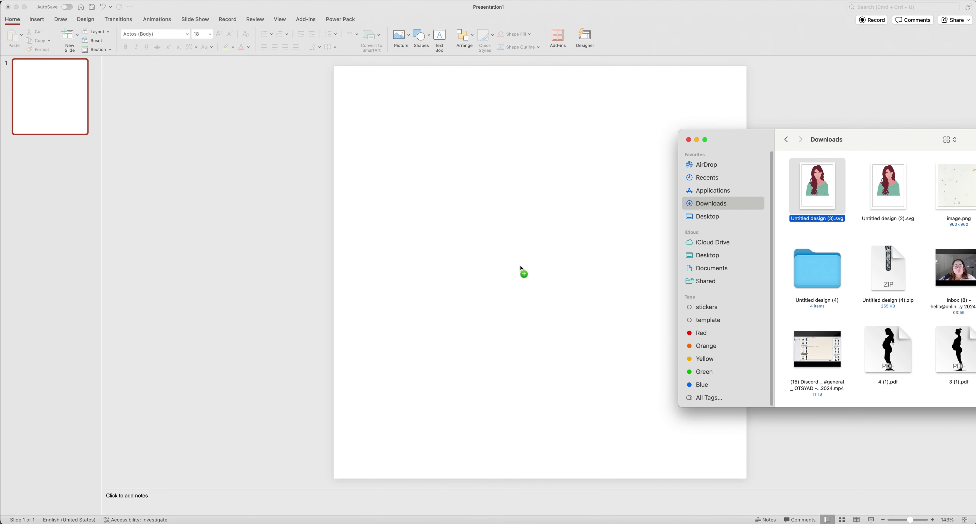
left_click(405, 205)
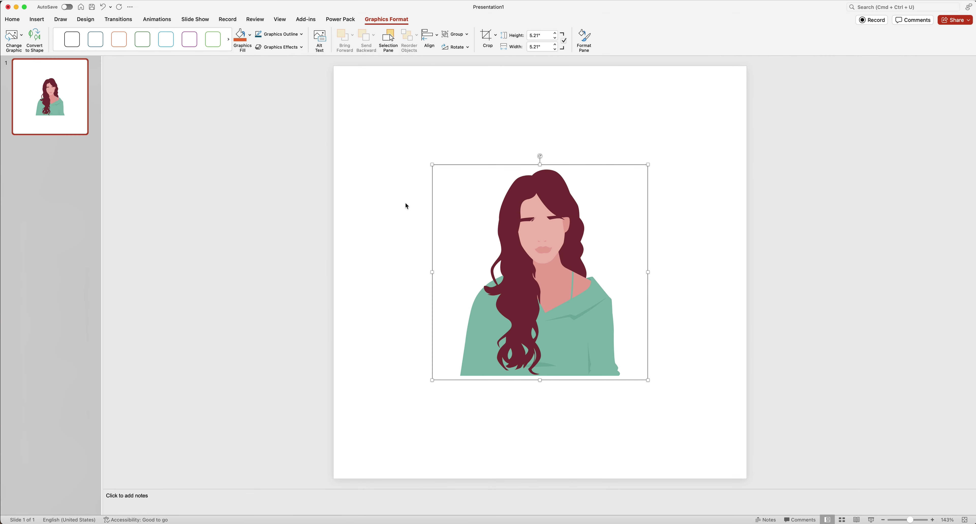
Step: Convert the woman SVG graphic into editable shapes
left_click(387, 23)
left_click(387, 22)
left_click(35, 41)
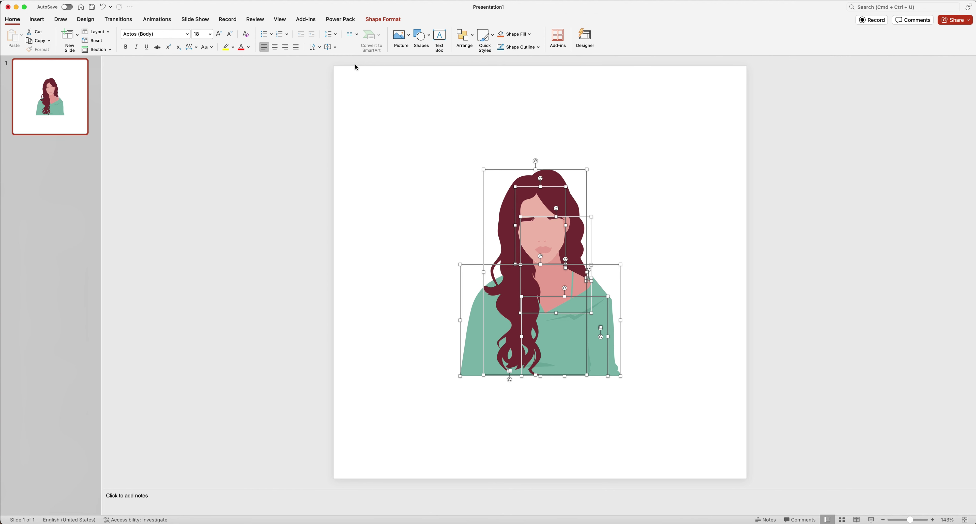
Step: Union all the shape pieces into one pink woman silhouette with Merge Shapes
left_click(381, 23)
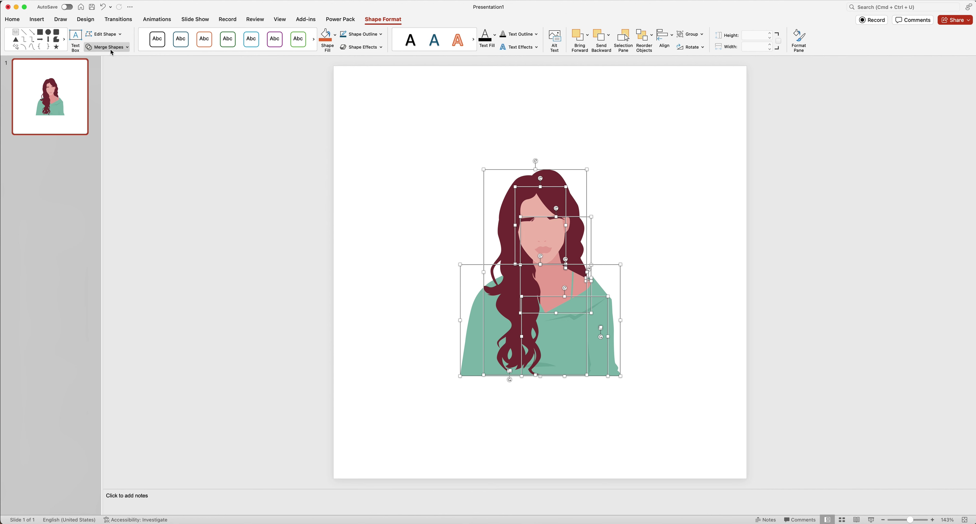
left_click(119, 49)
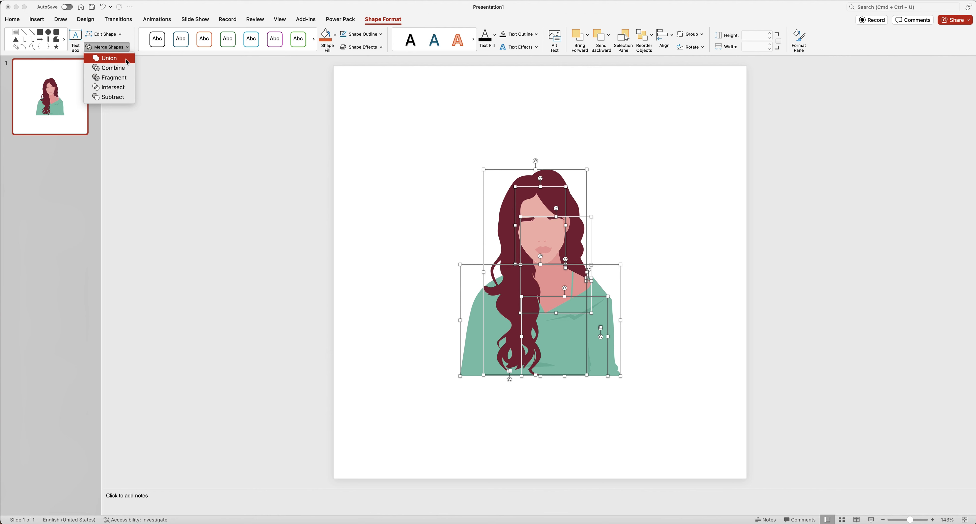
left_click(126, 60)
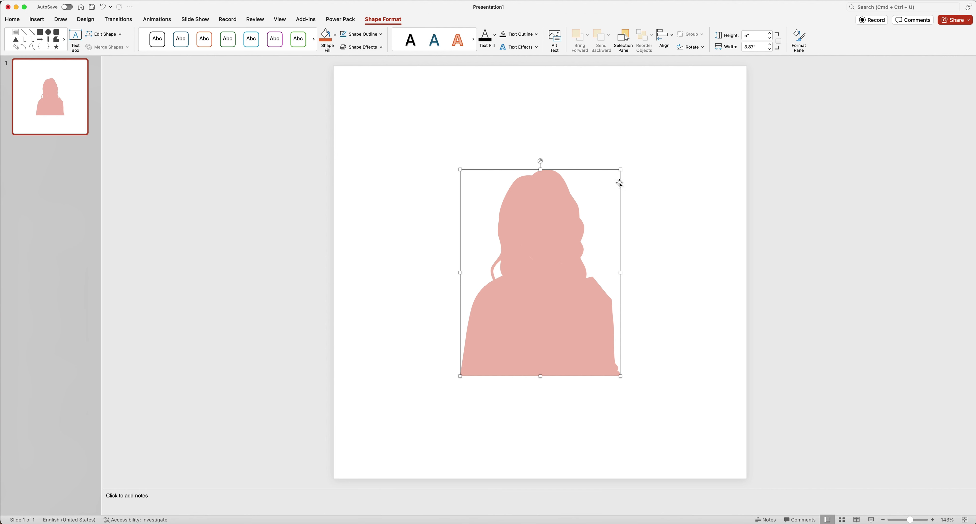
left_click_drag(620, 170, 387, 230)
left_click_drag(382, 197, 661, 151)
key("super+z")
Step: Use image.png from Downloads as the silhouette's picture fill
left_click(335, 37)
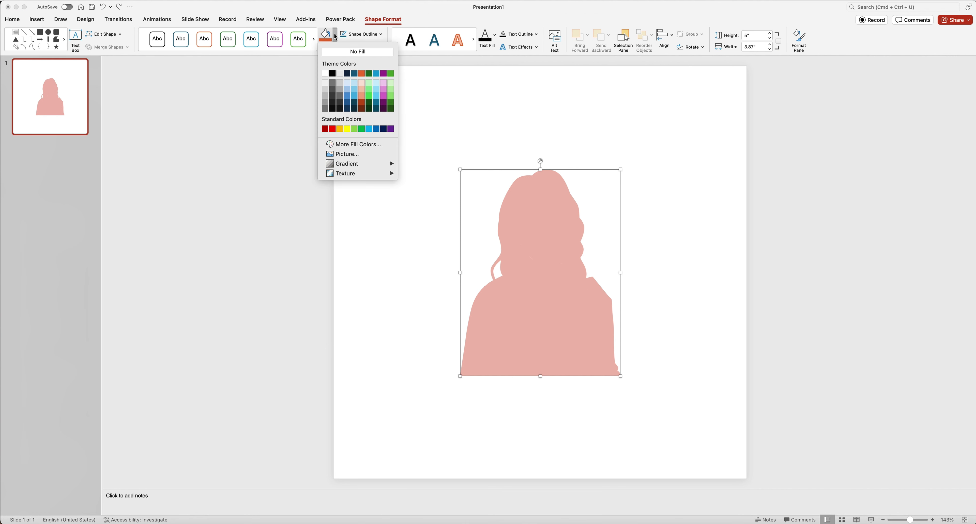
left_click(350, 155)
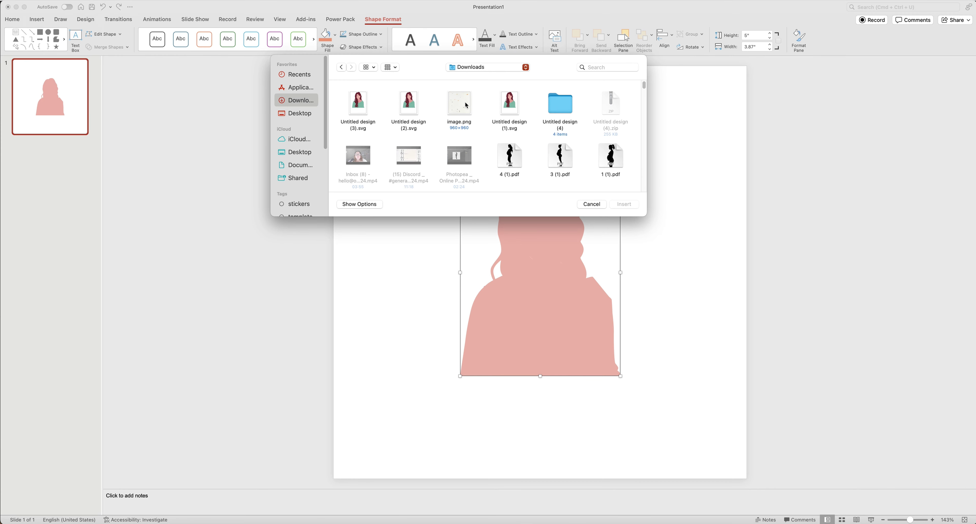
left_click(461, 114)
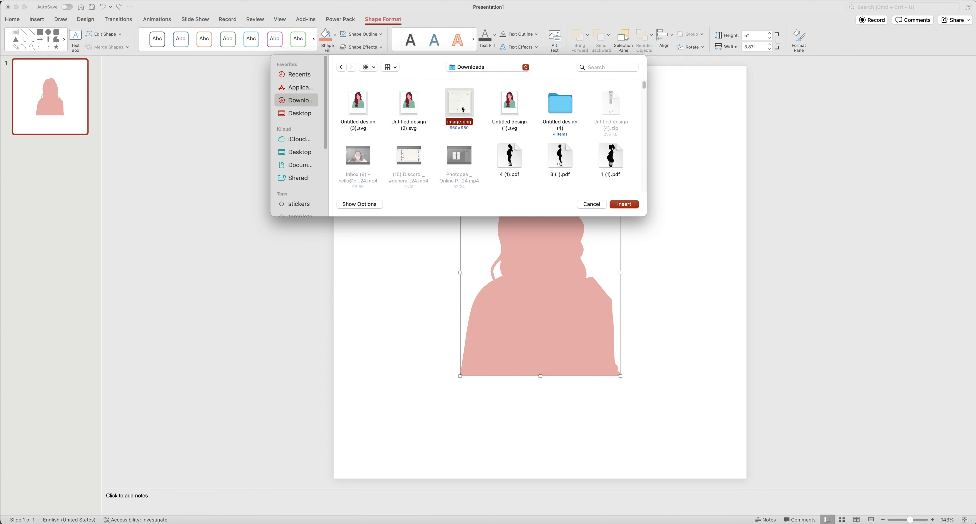
left_click(624, 204)
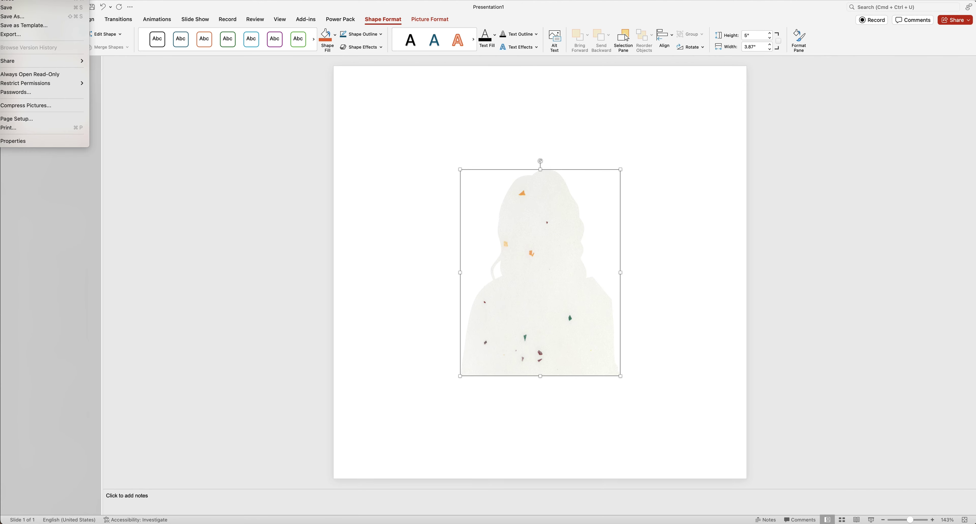
Step: Save the presentation in PDF format under the name 1234
left_click(19, 16)
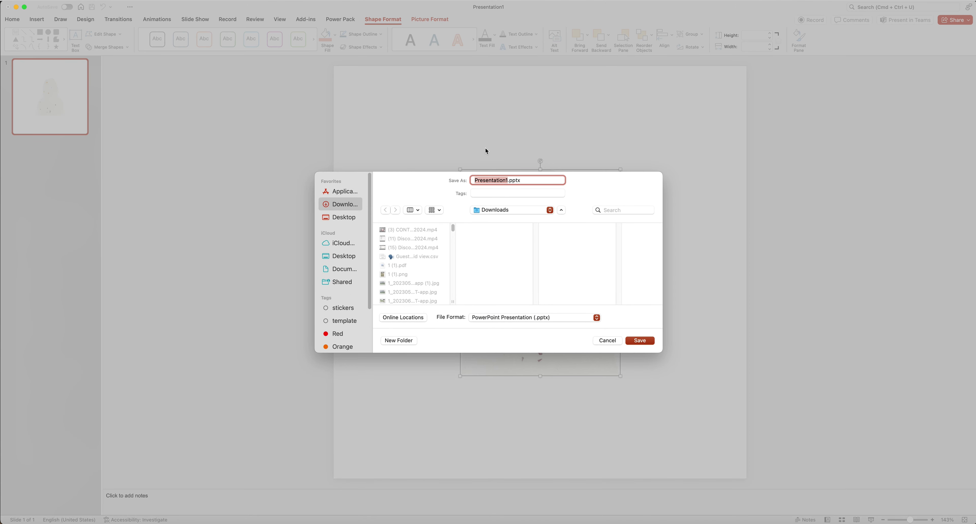
type("1234")
left_click(493, 318)
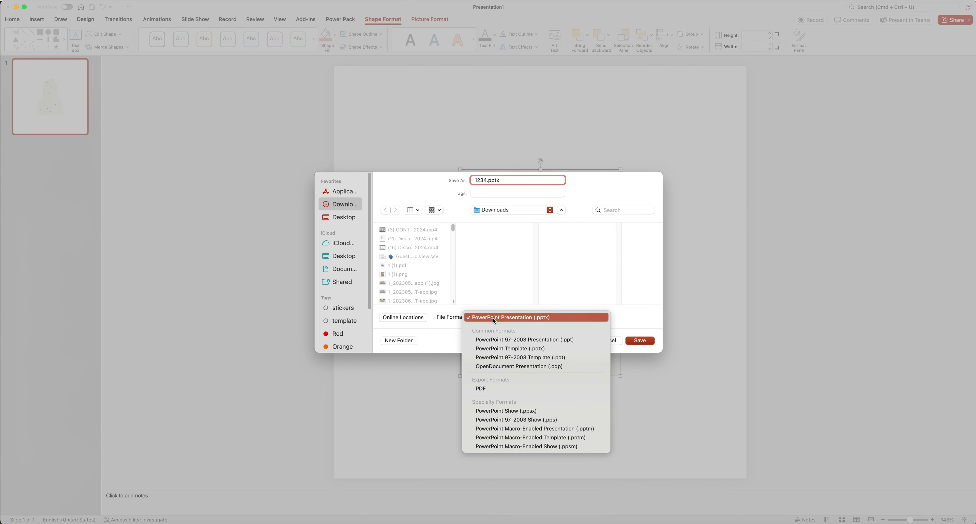
left_click(495, 388)
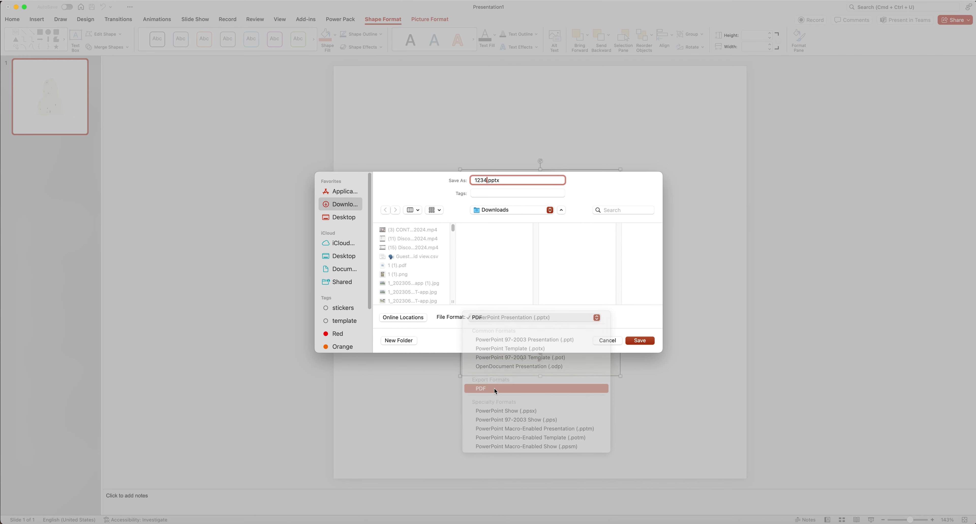
left_click(640, 340)
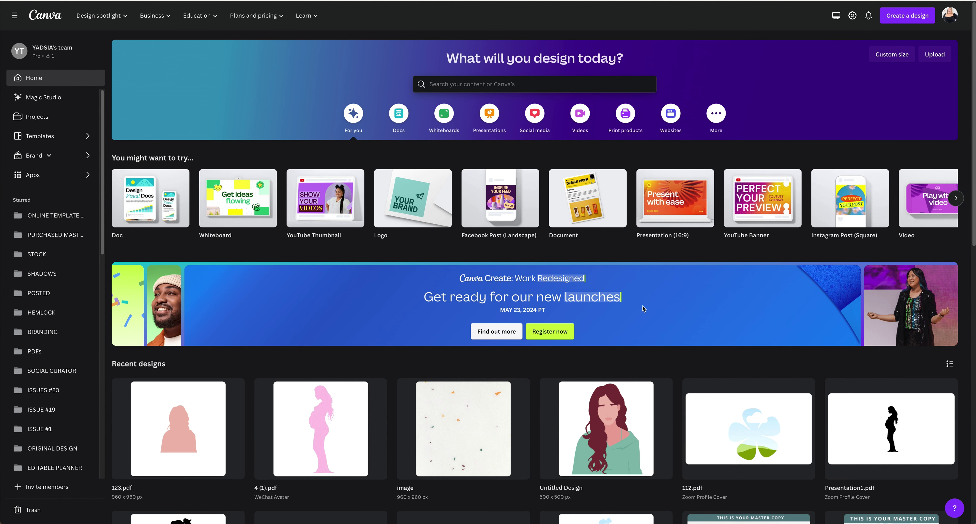
Step: Upload 1234.pdf from Downloads into Canva and open it from Recent designs
mouse_move(534, 520)
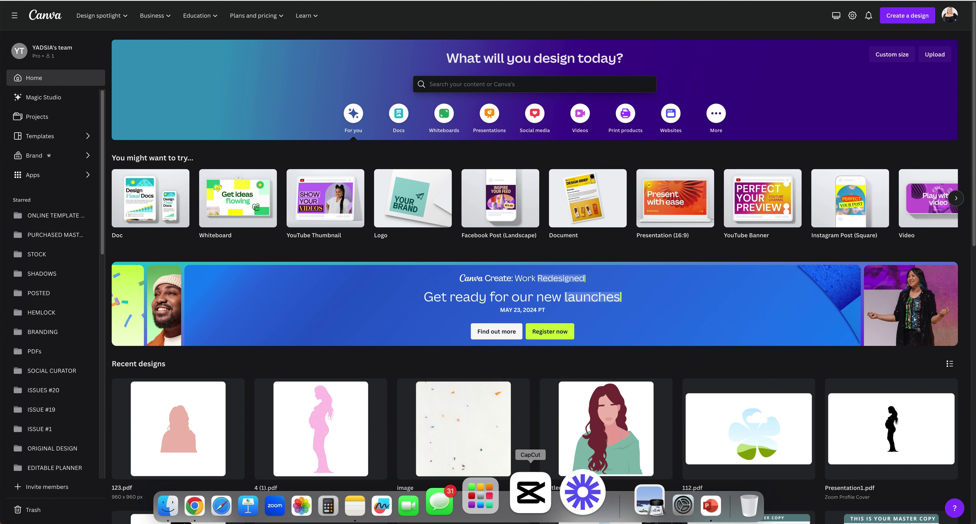
left_click(190, 497)
left_click_drag(857, 172, 453, 333)
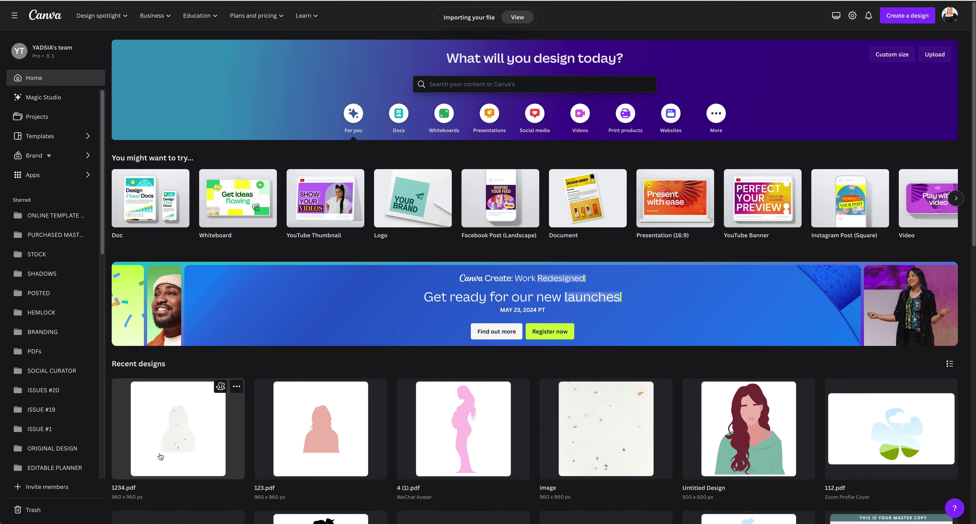
left_click(164, 453)
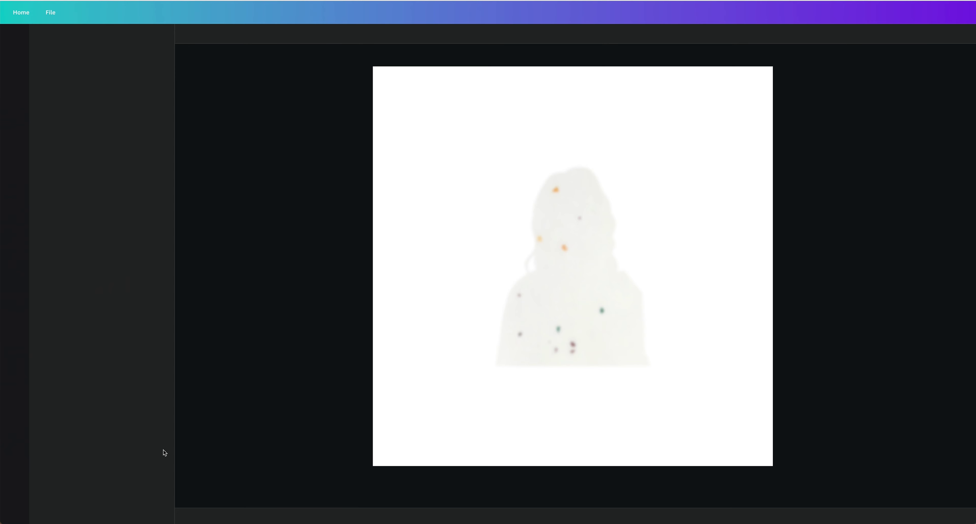
Step: Detach the confetti image from the silhouette frame and delete it
left_click(562, 272)
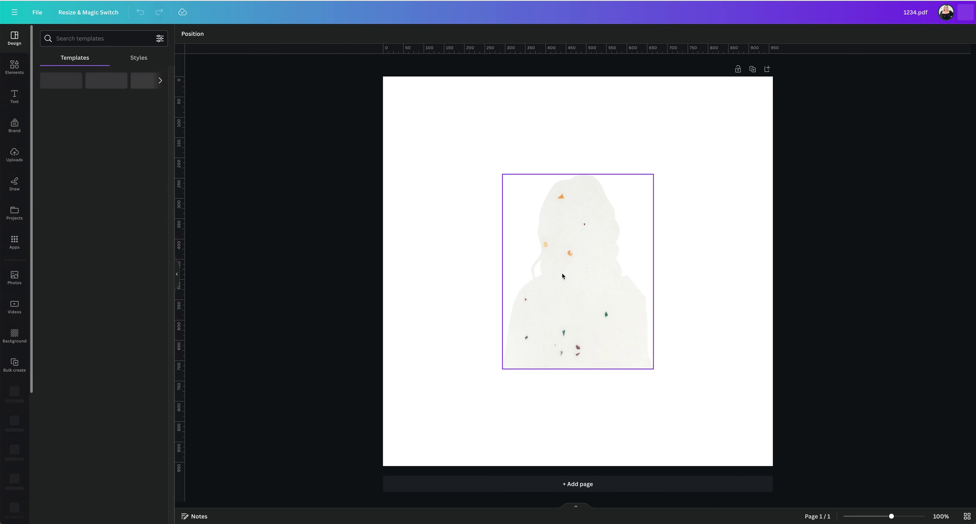
right_click(562, 273)
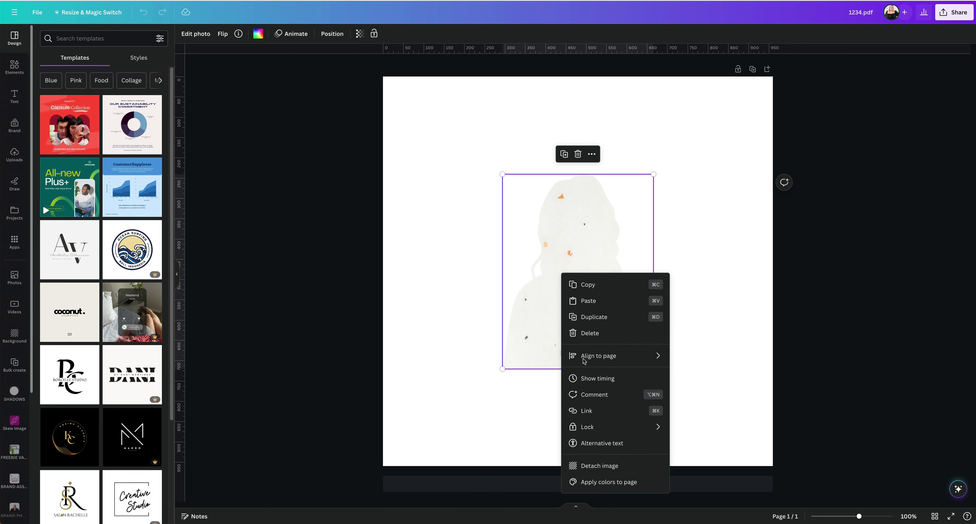
left_click(611, 468)
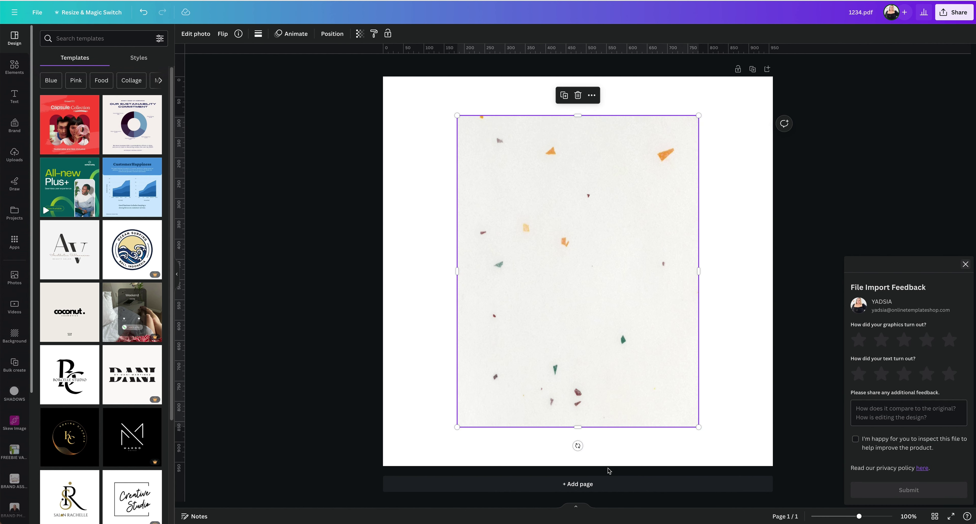
key("Delete")
Step: Move the empty woman frame left and enlarge it from its corner handle
left_click(617, 301)
left_click_drag(617, 301, 558, 283)
left_click_drag(599, 174, 622, 237)
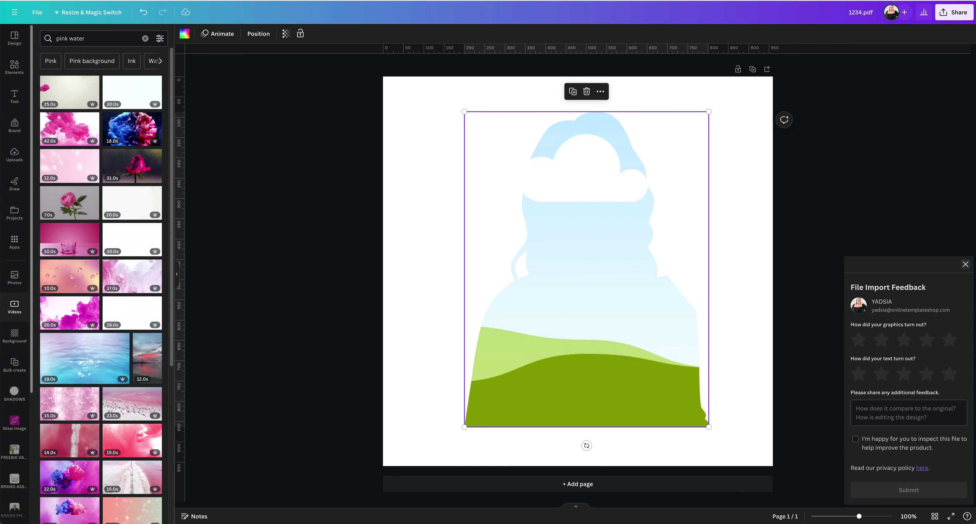
Step: Try pink ink and blue water videos in the frame, settling on the pink 15.0s clip
left_click(964, 264)
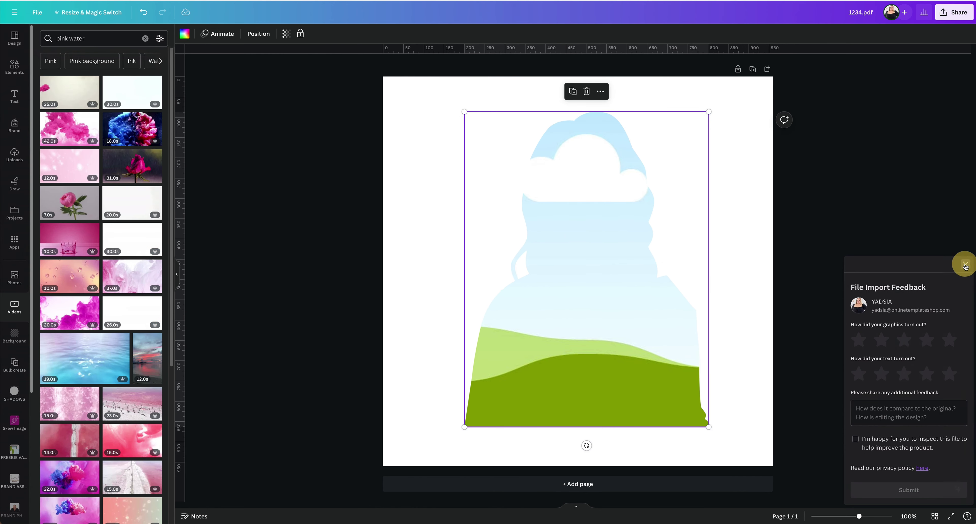
left_click_drag(61, 126, 577, 206)
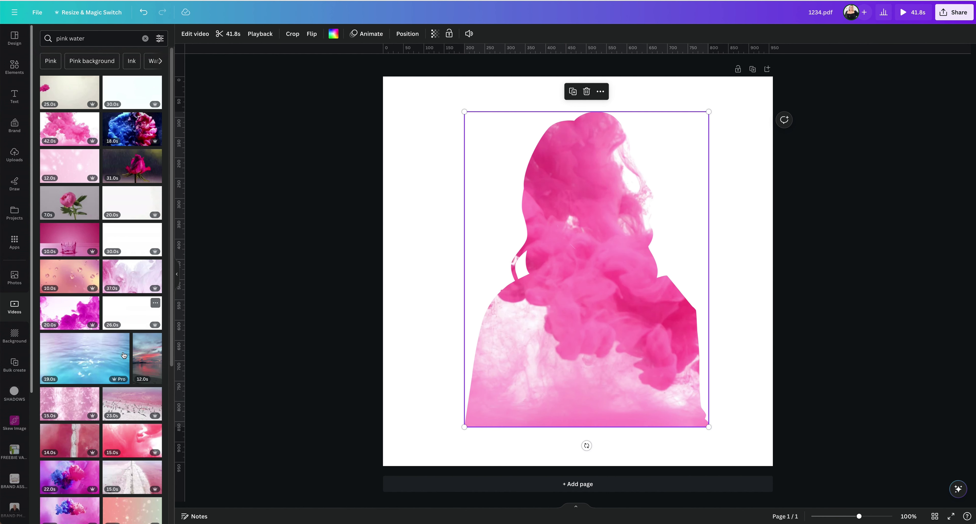
mouse_move(75, 355)
left_mouse_down()
mouse_move(151, 359)
mouse_move(544, 287)
left_mouse_up()
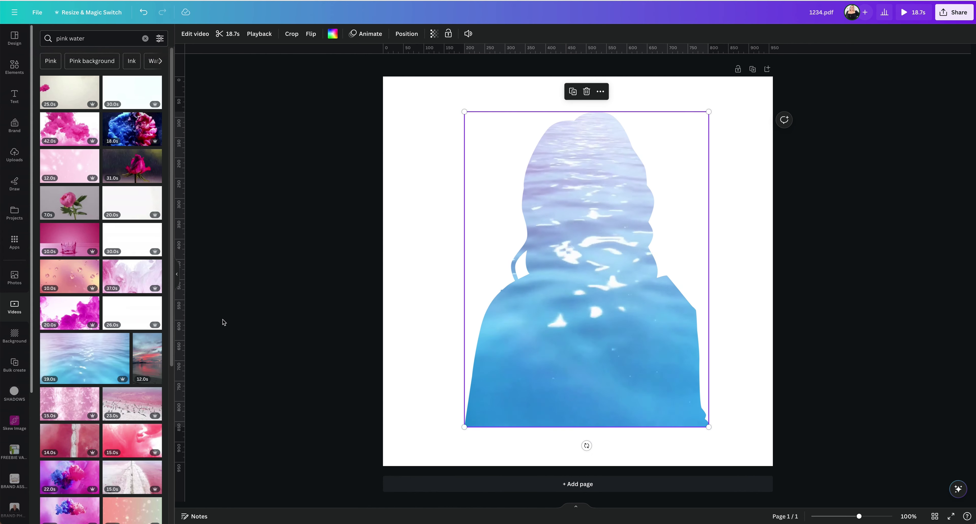
left_click_drag(68, 411, 658, 282)
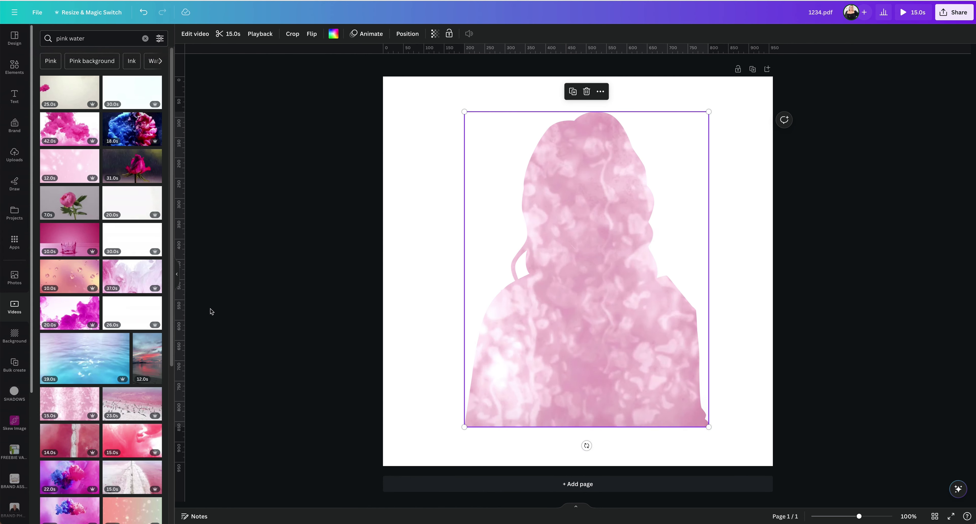